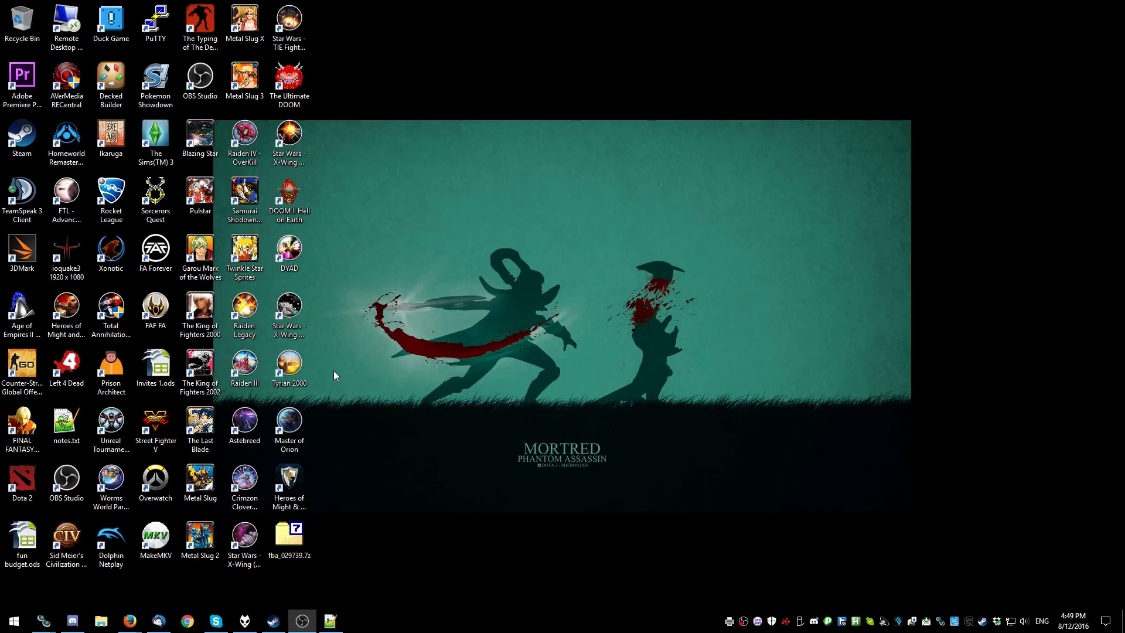
Step: Launch The King of Fighters 2002, view its keyboard game controls under Options, then close the launcher
{"action": "double_click", "coordinate": [221, 355]}
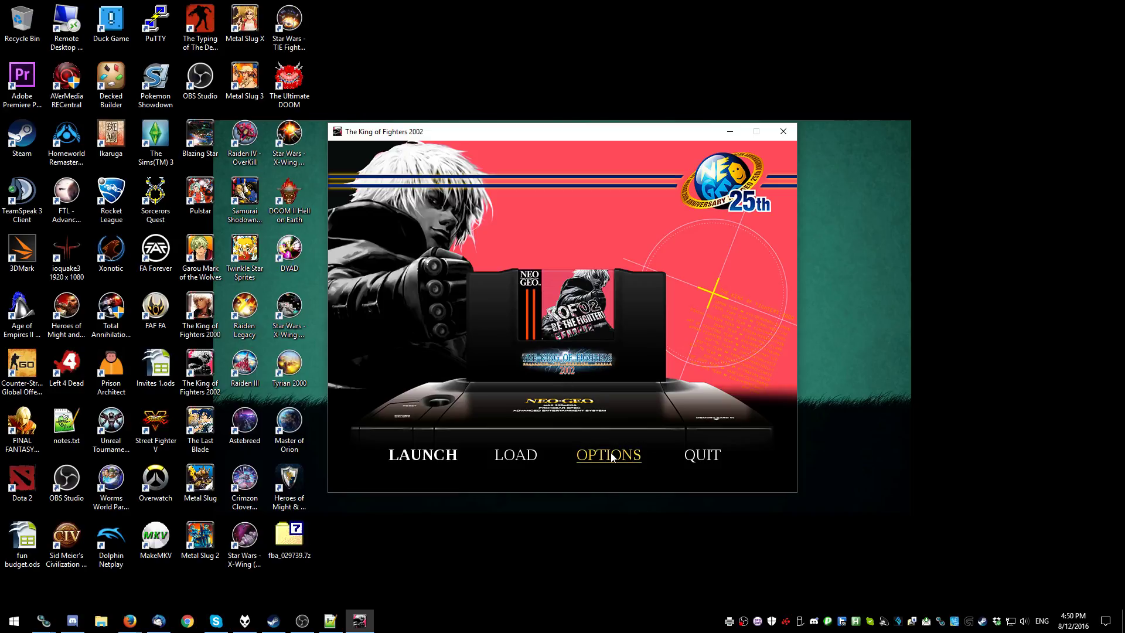
{"action": "left_click", "coordinate": [609, 454]}
{"action": "left_click", "coordinate": [570, 277]}
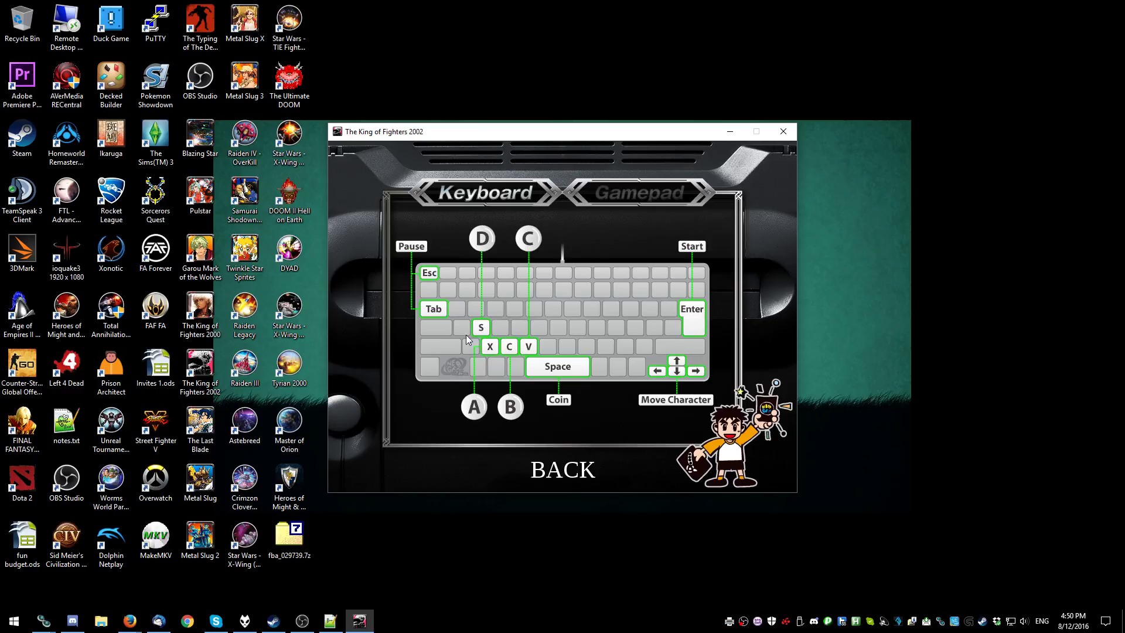
{"action": "left_click", "coordinate": [781, 133]}
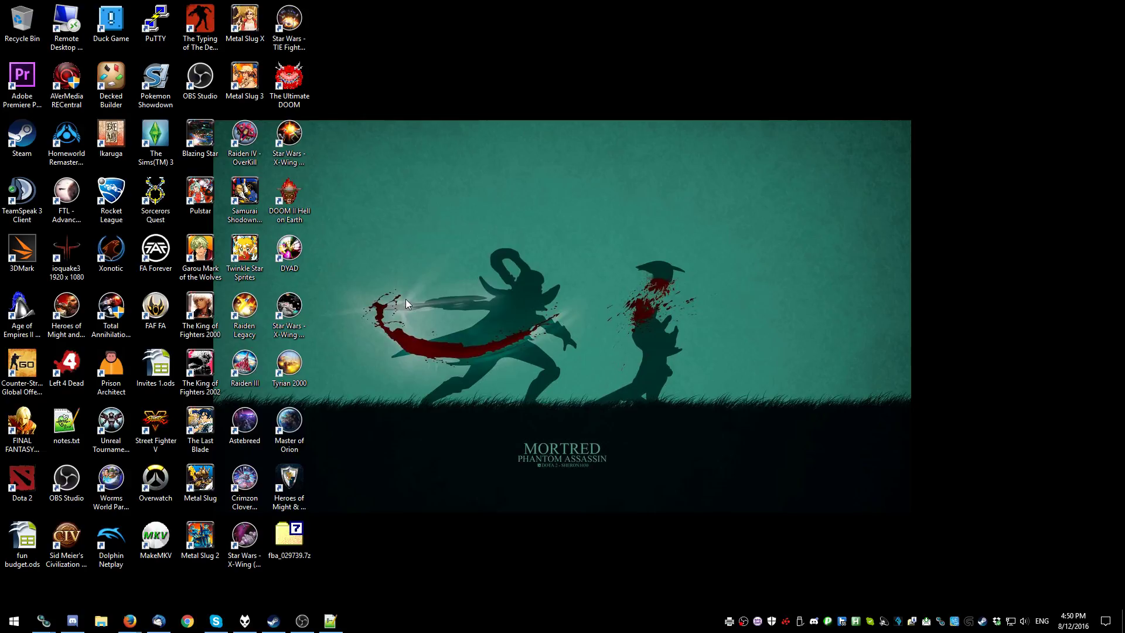
Step: Browse to C:\Program Files (x86)\NeoGeo 25th Anniversary\KingOfFighters2002 in File Explorer
{"action": "left_click", "coordinate": [101, 620]}
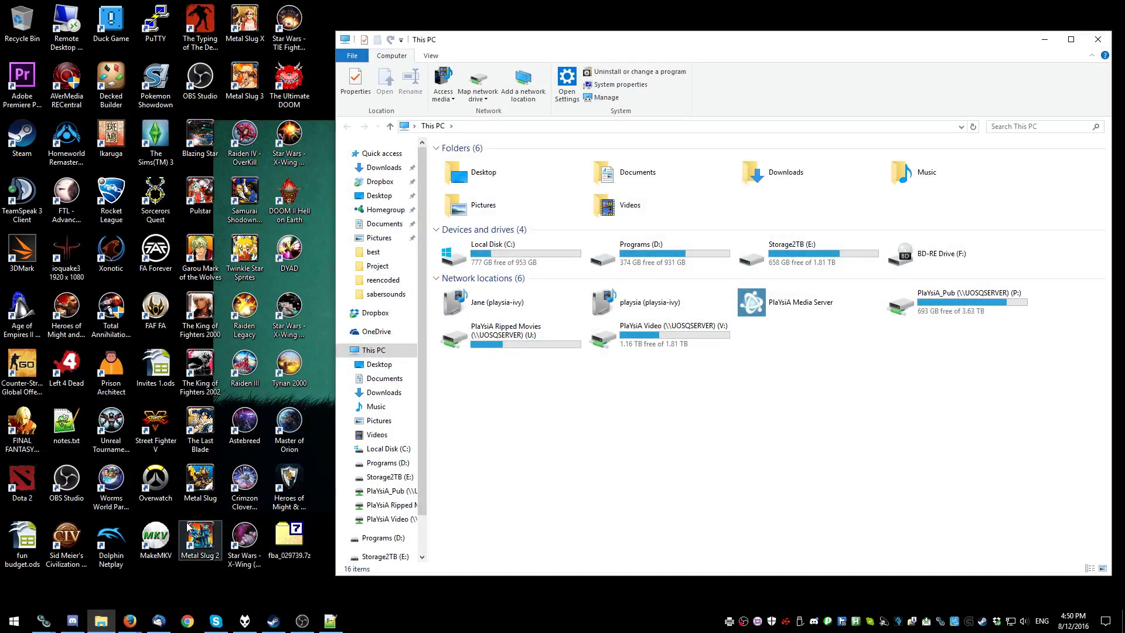
{"action": "double_click", "coordinate": [543, 253]}
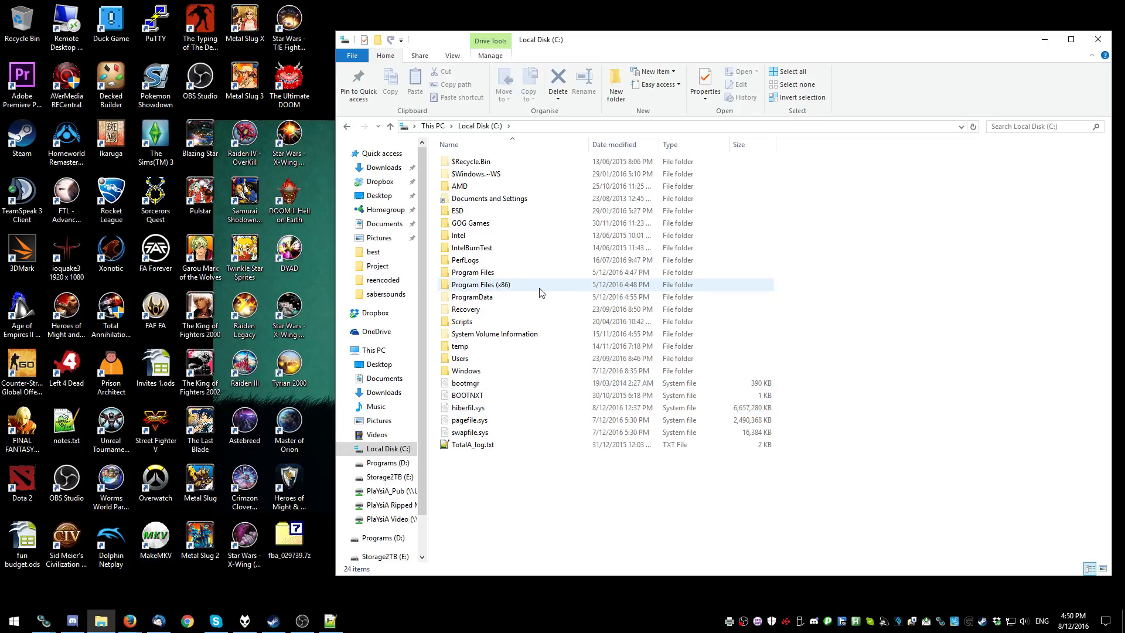
{"action": "double_click", "coordinate": [535, 285]}
{"action": "scroll", "coordinate": [588, 401], "scroll_direction": "down", "scroll_amount": 10}
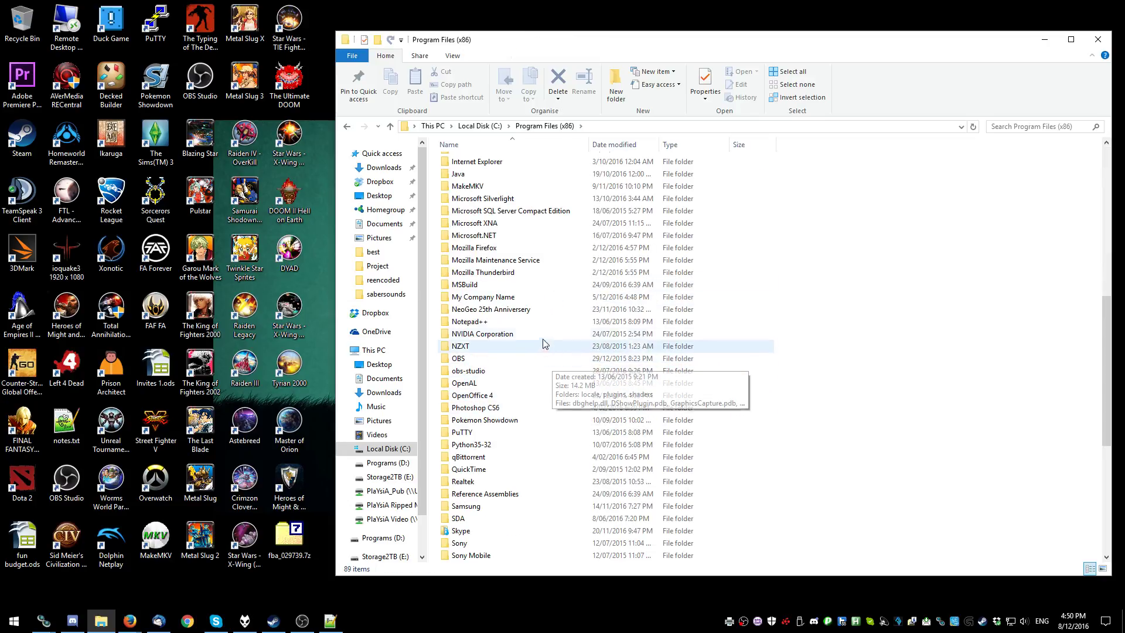
{"action": "double_click", "coordinate": [515, 311]}
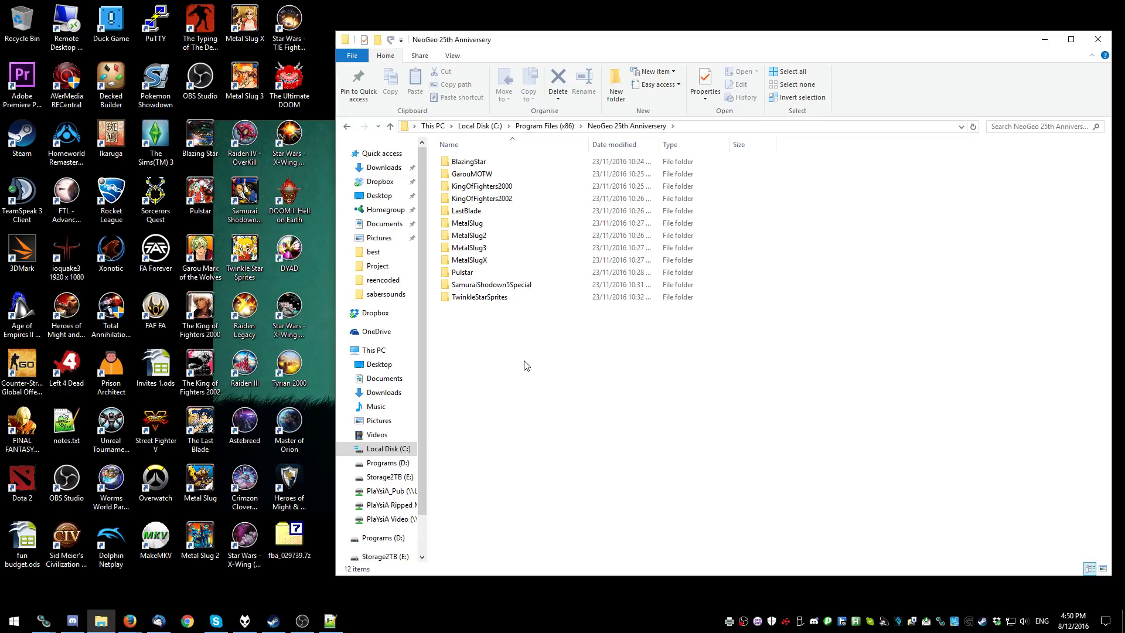
{"action": "double_click", "coordinate": [486, 200]}
{"action": "scroll", "coordinate": [527, 305], "scroll_direction": "down", "scroll_amount": 4}
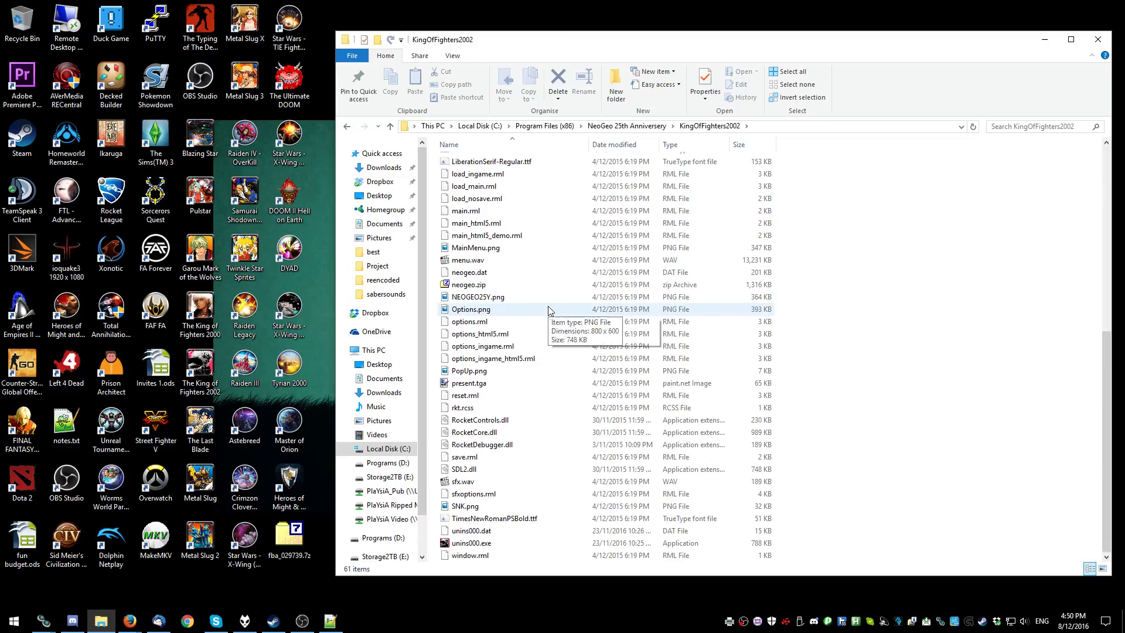
Step: Open kof2002.zip in 7-Zip to check its ROM files, then close the archive
{"action": "double_click", "coordinate": [521, 294]}
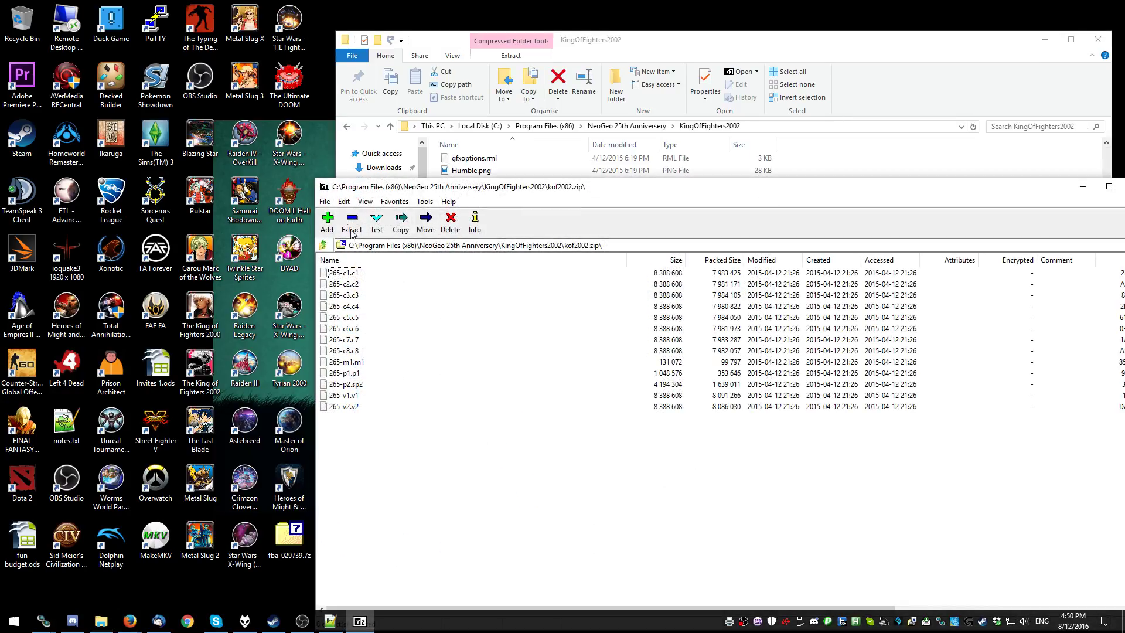
{"action": "double_click", "coordinate": [328, 191]}
{"action": "scroll", "coordinate": [719, 301], "scroll_direction": "down", "scroll_amount": 5}
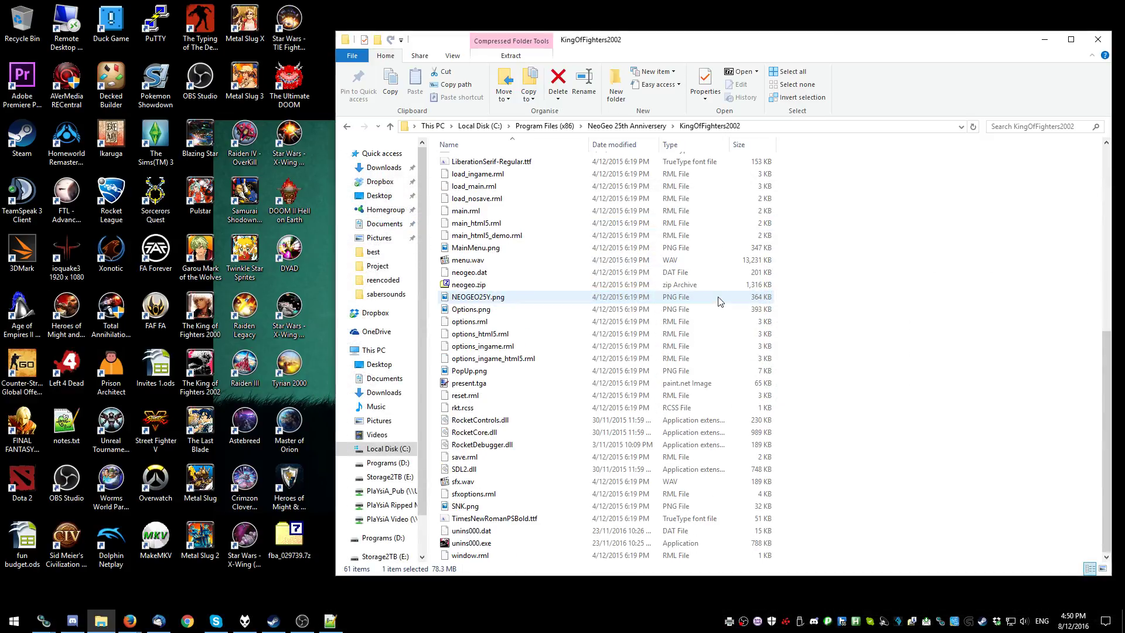
{"action": "scroll", "coordinate": [658, 517], "scroll_direction": "up", "scroll_amount": 8}
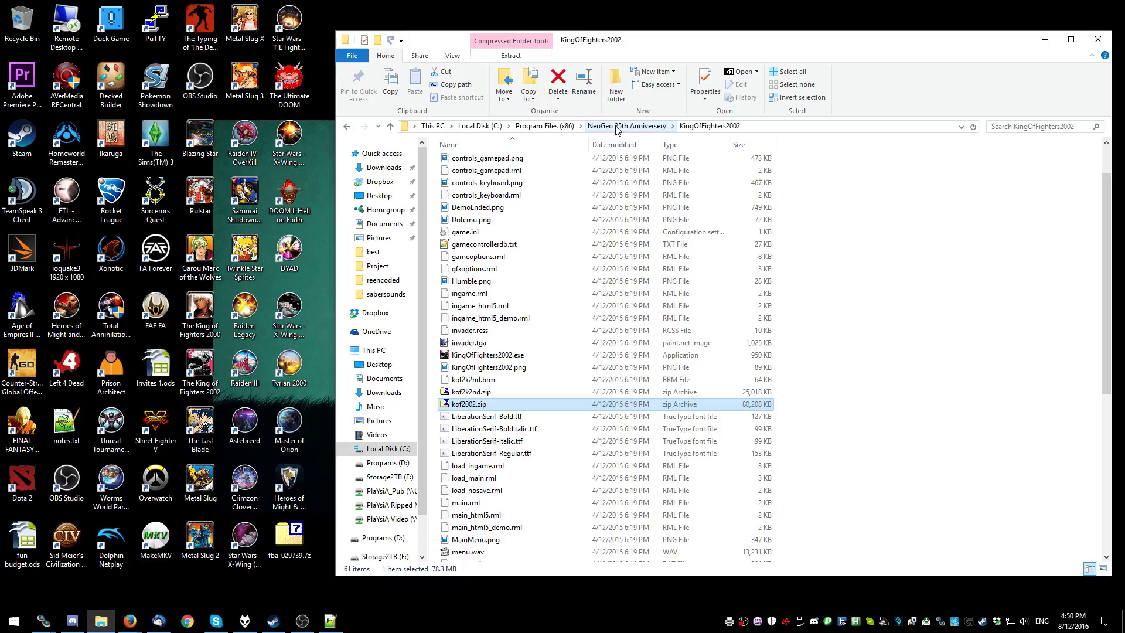
Step: Close File Explorer and bring up the Firefox FB Alpha downloads page, nudging it up-left
{"action": "left_click", "coordinate": [1099, 40]}
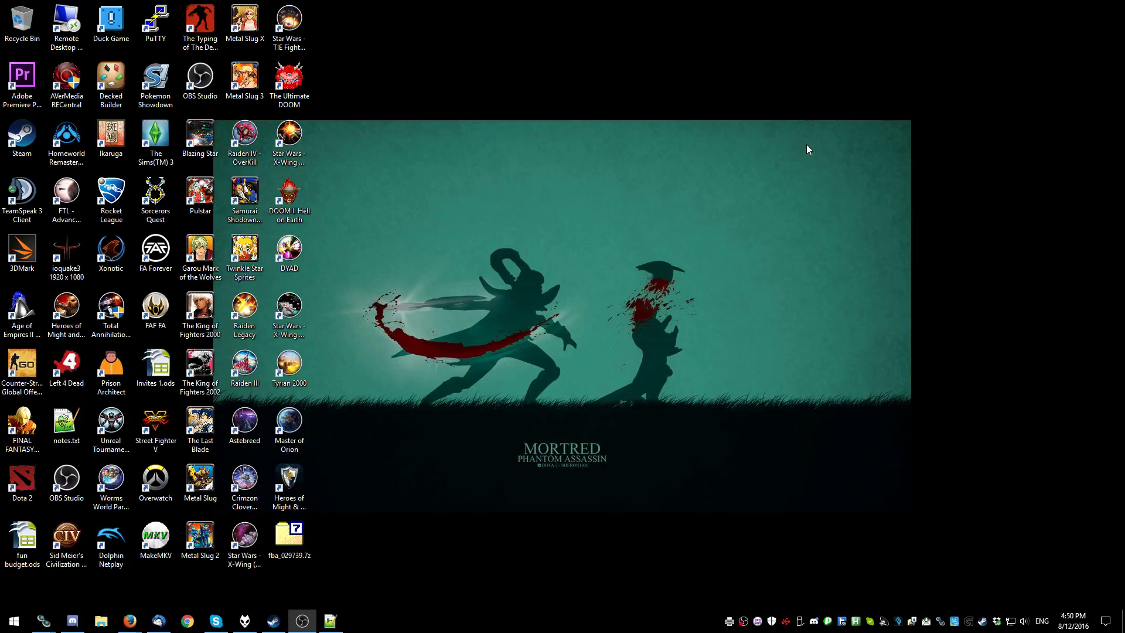
{"action": "key", "text": "alt+Tab"}
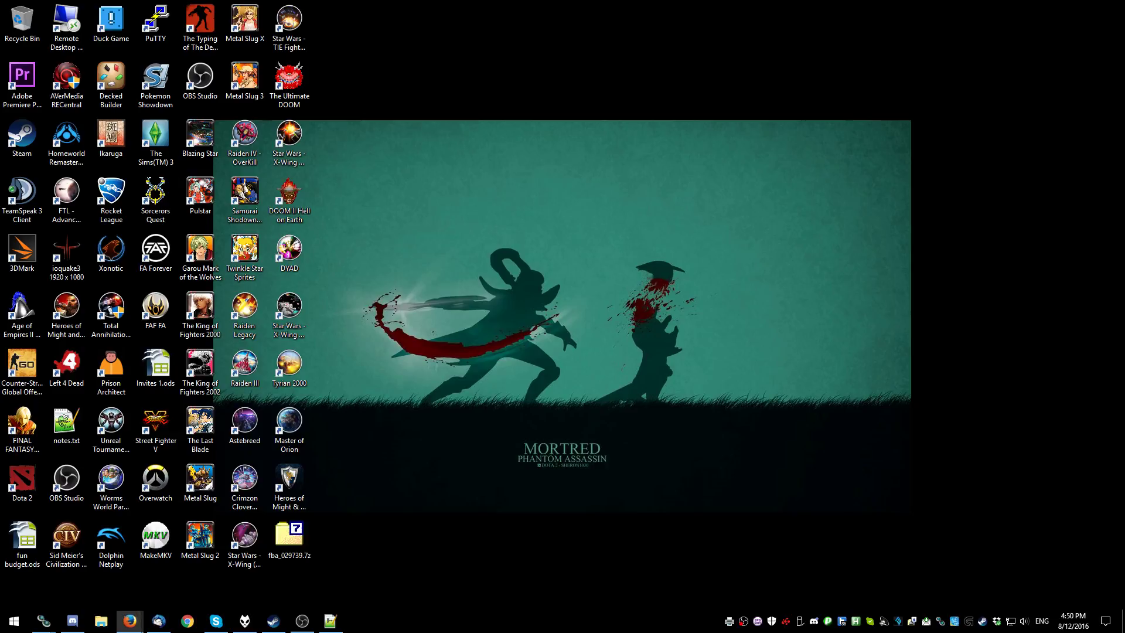
{"action": "left_click_drag", "start_coordinate": [544, 69], "coordinate": [528, 66]}
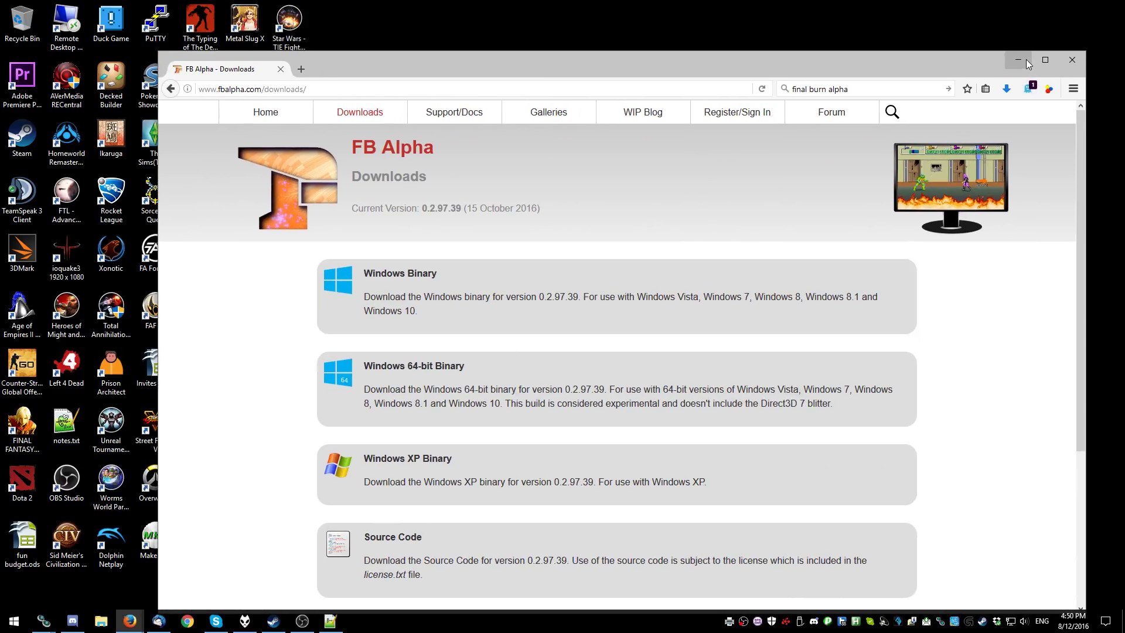
Step: Close Firefox and extract fba_029739.7z into an fba_029739 folder with 7-Zip
{"action": "left_click", "coordinate": [1073, 61]}
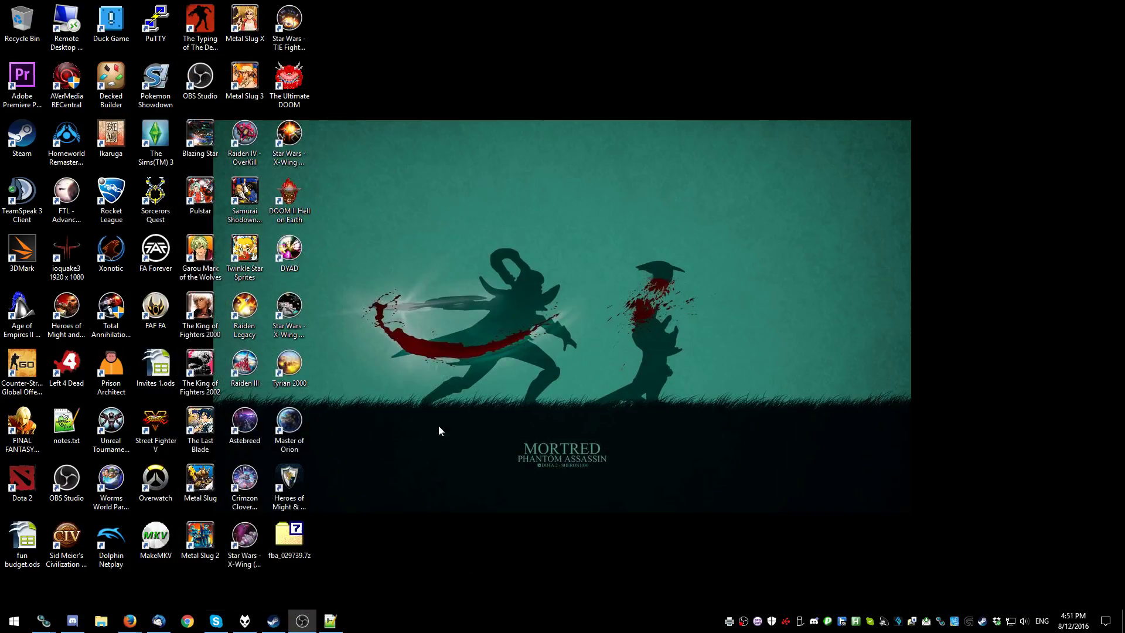
{"action": "right_click", "coordinate": [290, 536]}
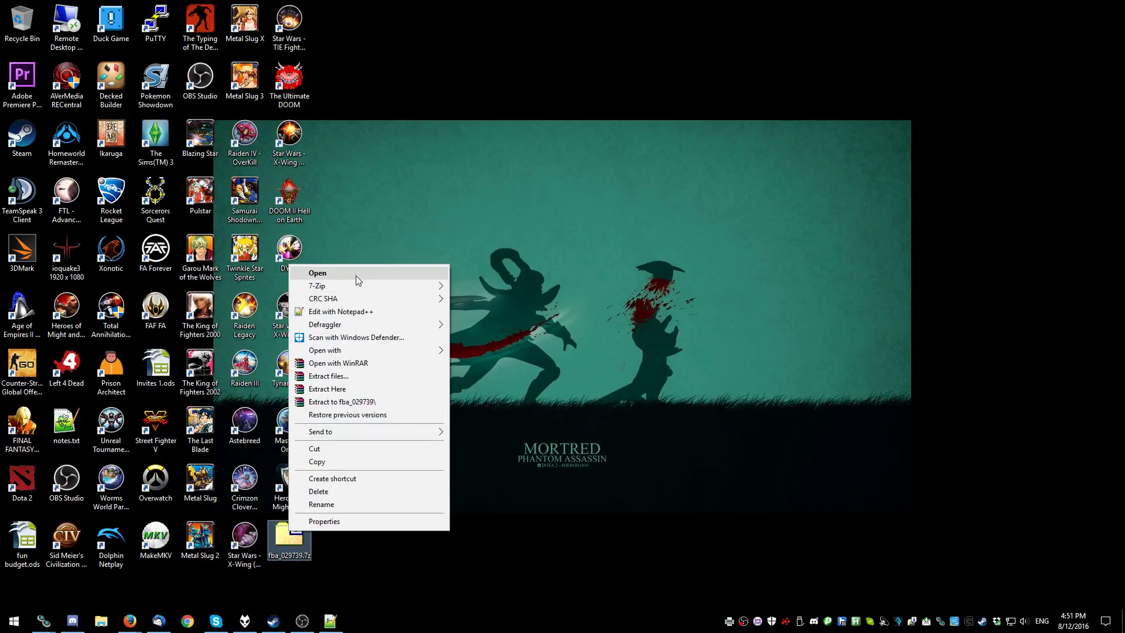
{"action": "mouse_move", "coordinate": [356, 284]}
{"action": "left_click", "coordinate": [569, 338]}
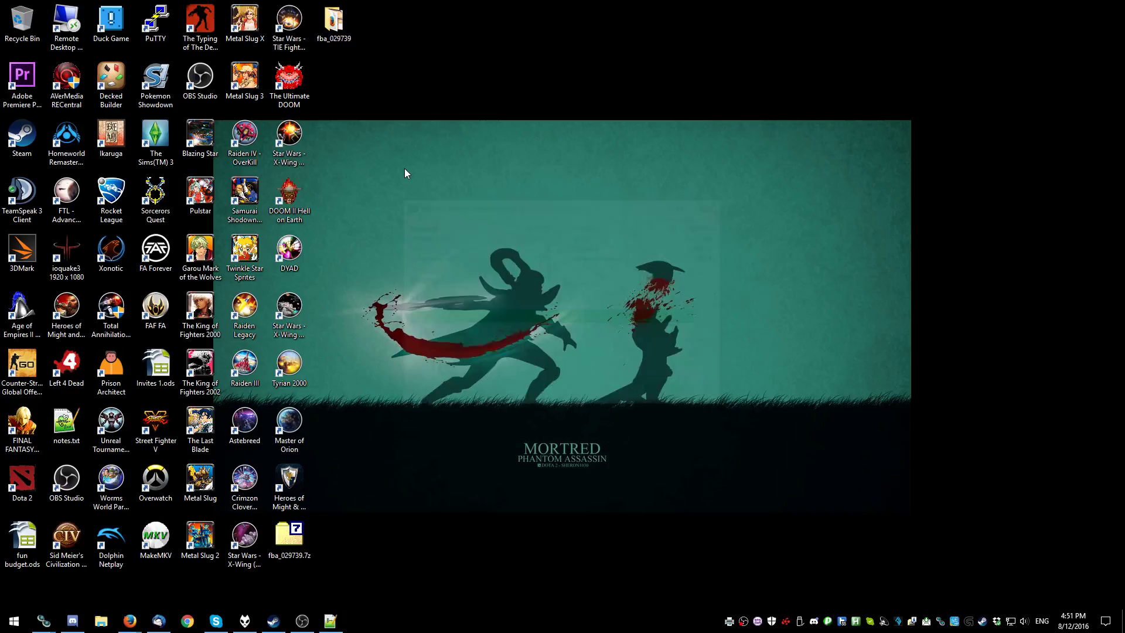
Step: Run FB Alpha from the fba_029739 folder, dismiss the first-run notice and accept the license
{"action": "double_click", "coordinate": [332, 19]}
{"action": "double_click", "coordinate": [462, 173]}
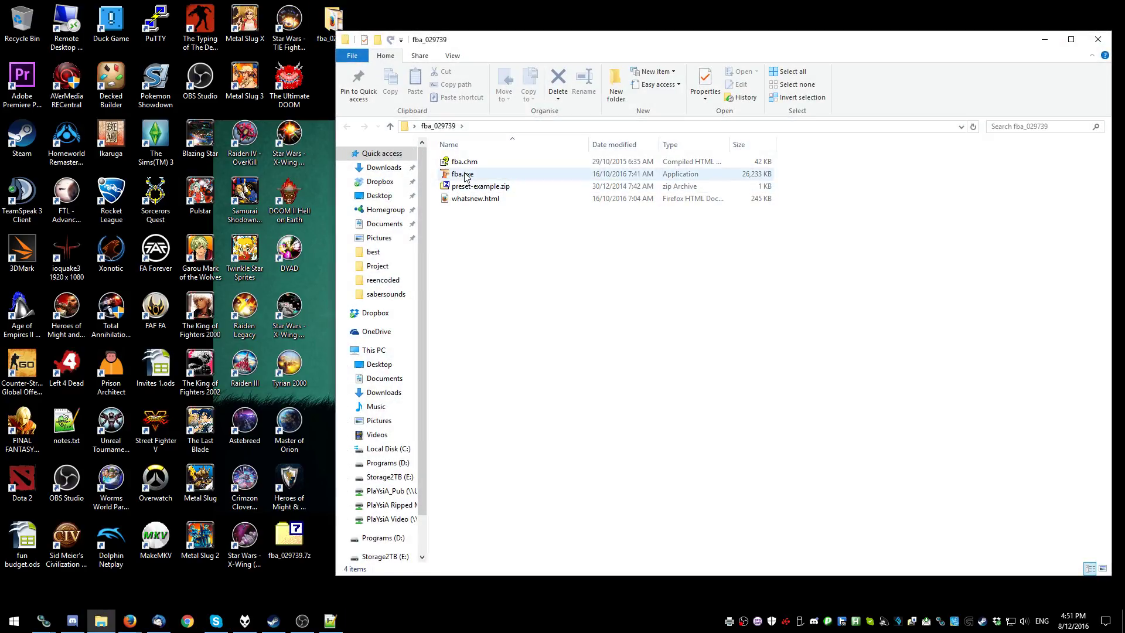
{"action": "left_click", "coordinate": [679, 383]}
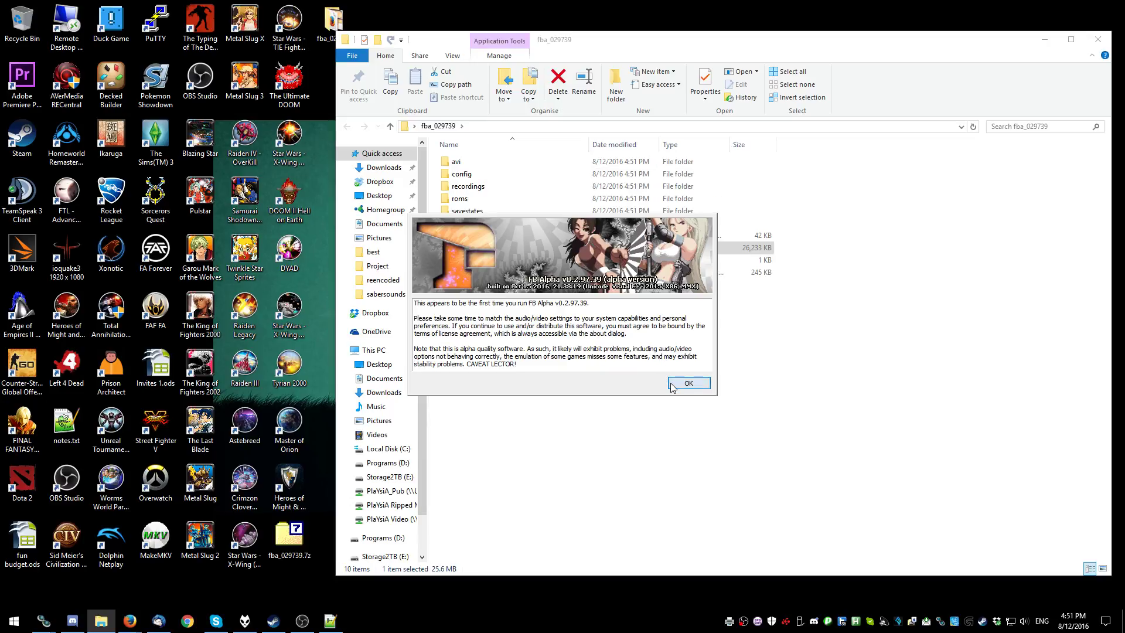
{"action": "left_click", "coordinate": [643, 391]}
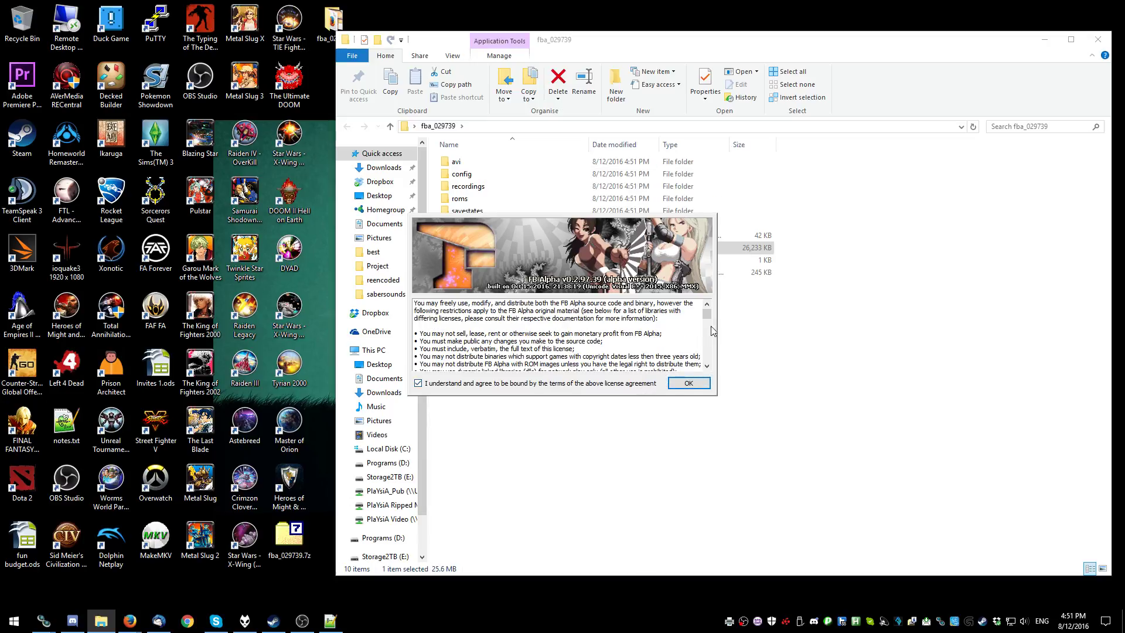
{"action": "scroll", "coordinate": [711, 317], "scroll_direction": "down", "scroll_amount": 10}
{"action": "left_click", "coordinate": [694, 384]}
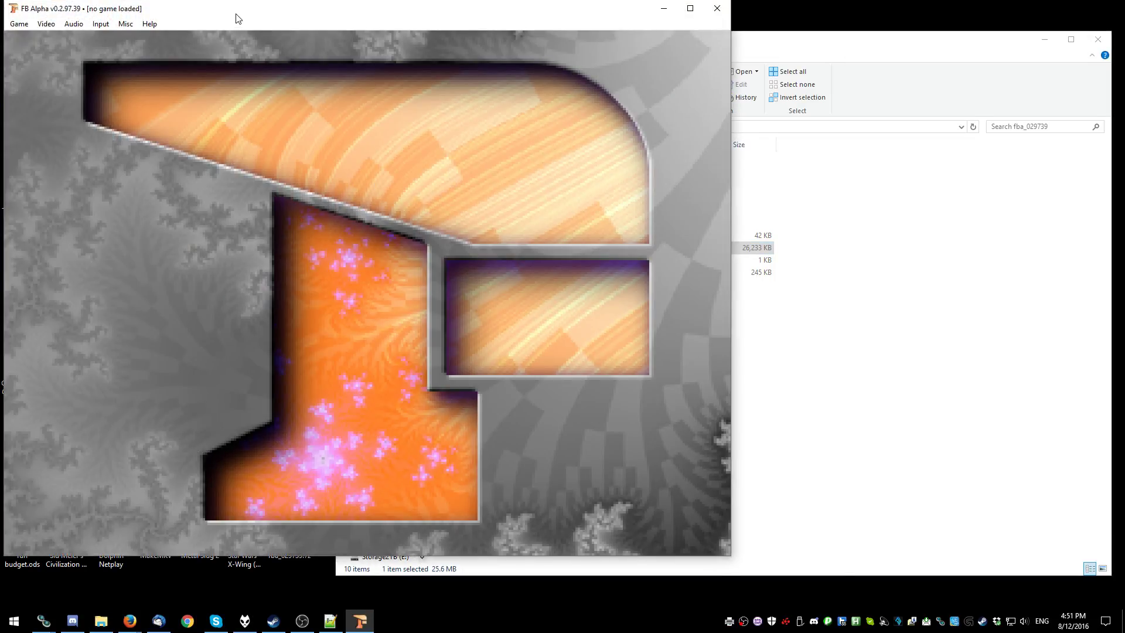
Step: Open FB Alpha's ROM paths settings and browse the first path into C:\Program Files (x86)
{"action": "left_click_drag", "start_coordinate": [235, 19], "coordinate": [434, 48]}
{"action": "left_click", "coordinate": [257, 62]}
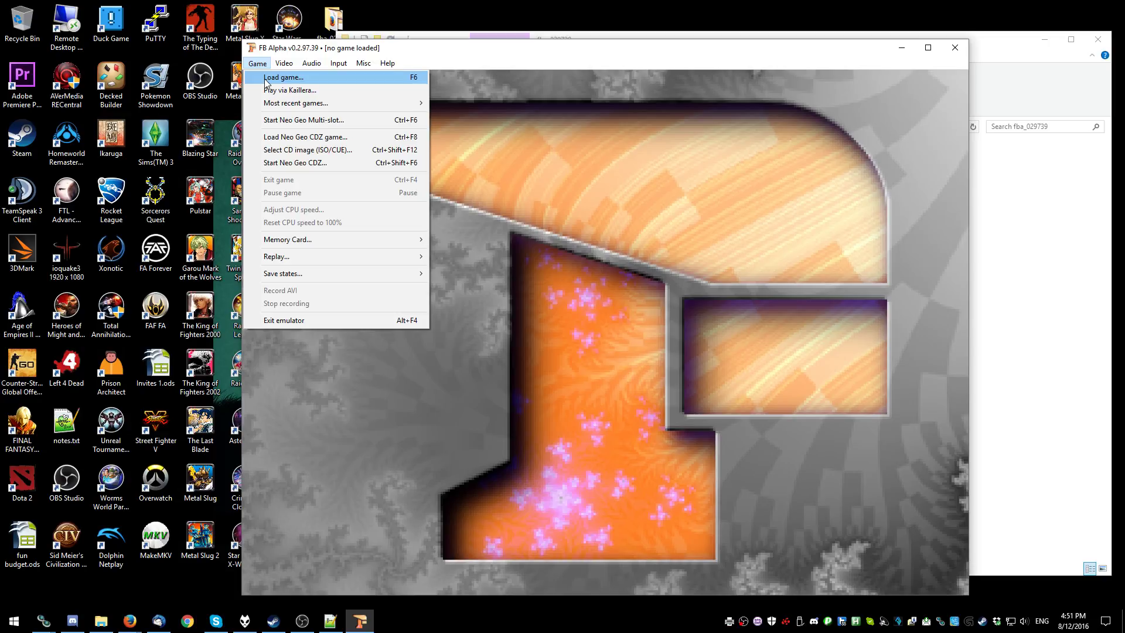
{"action": "left_click", "coordinate": [265, 80]}
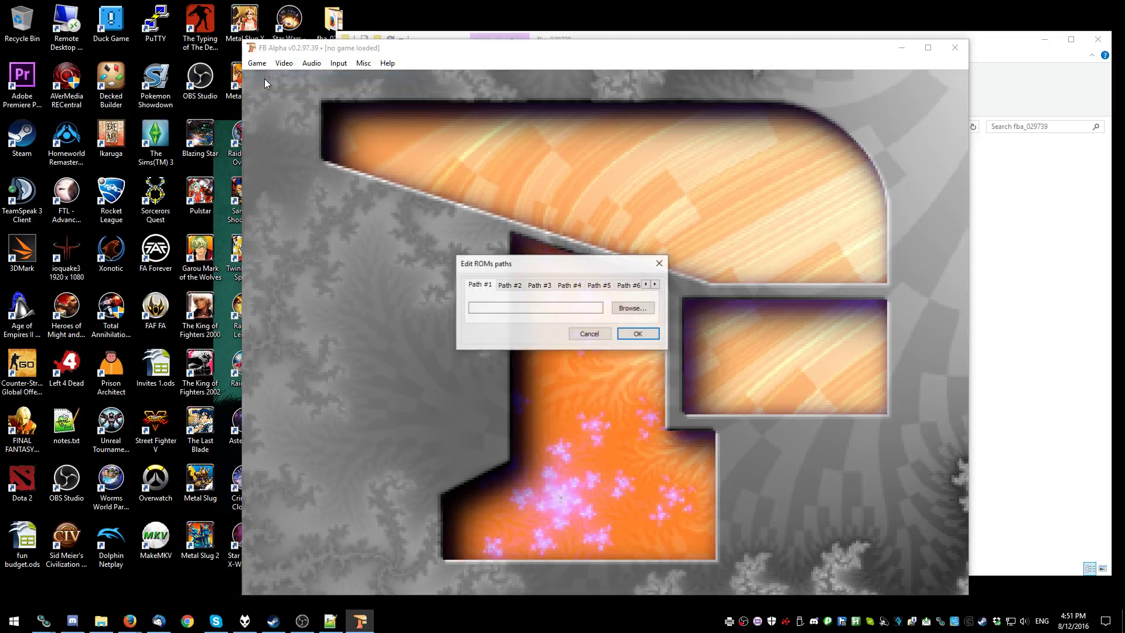
{"action": "left_click", "coordinate": [641, 316]}
{"action": "left_click", "coordinate": [498, 341]}
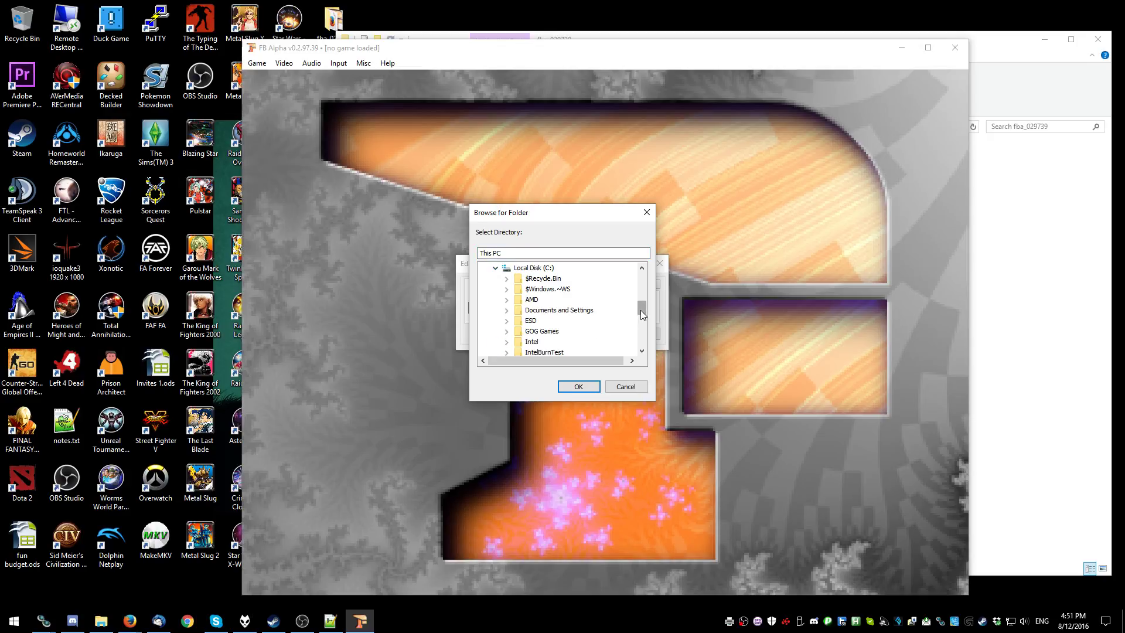
{"action": "left_click_drag", "start_coordinate": [641, 311], "coordinate": [642, 321]}
{"action": "scroll", "coordinate": [642, 321], "scroll_direction": "down", "scroll_amount": 1}
{"action": "left_click", "coordinate": [506, 310]}
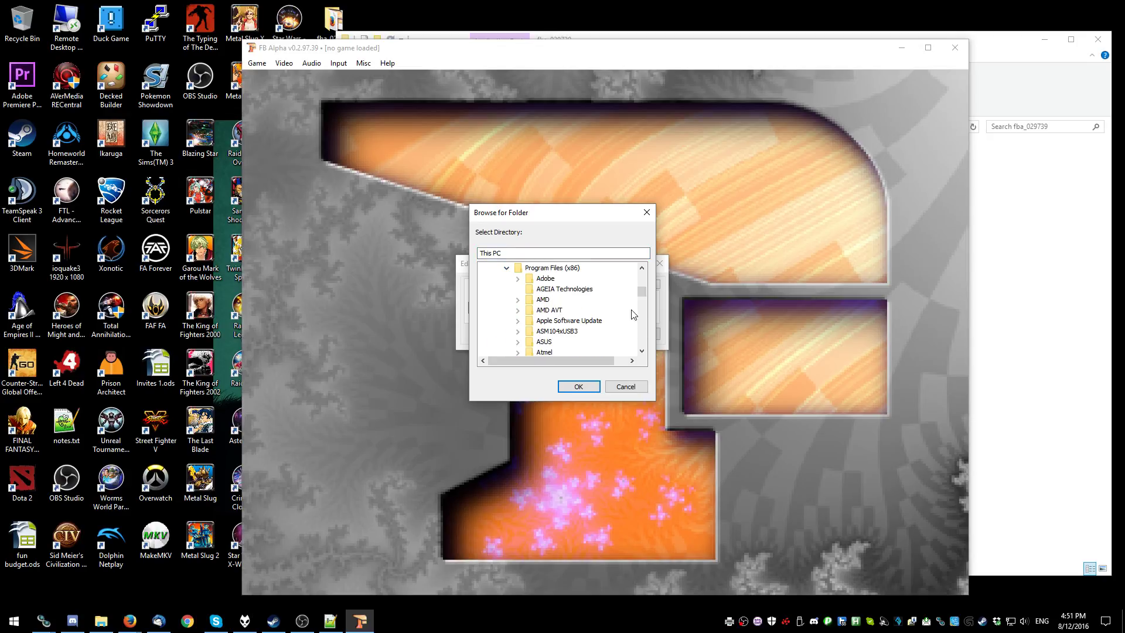
Step: Pick NeoGeo 25th Anniversery\KingOfFighters2002 as ROM path #1 and confirm the folder
{"action": "scroll", "coordinate": [642, 299], "scroll_direction": "down", "scroll_amount": 3}
{"action": "scroll", "coordinate": [623, 319], "scroll_direction": "down", "scroll_amount": 3}
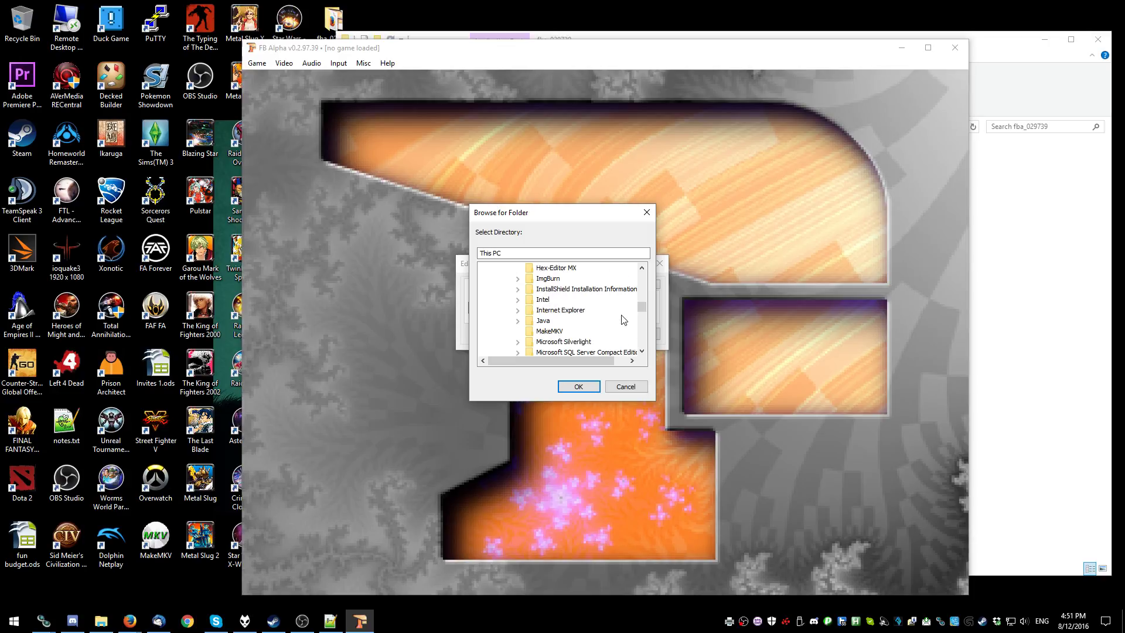
{"action": "scroll", "coordinate": [623, 319], "scroll_direction": "down", "scroll_amount": 4}
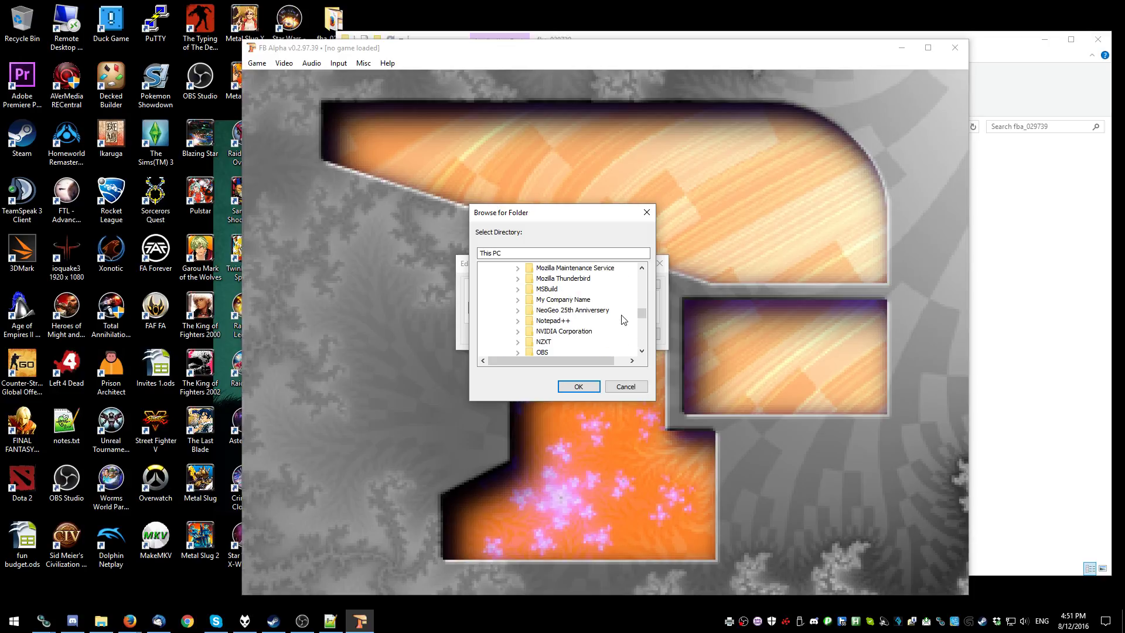
{"action": "left_click", "coordinate": [531, 311]}
{"action": "left_click", "coordinate": [518, 312]}
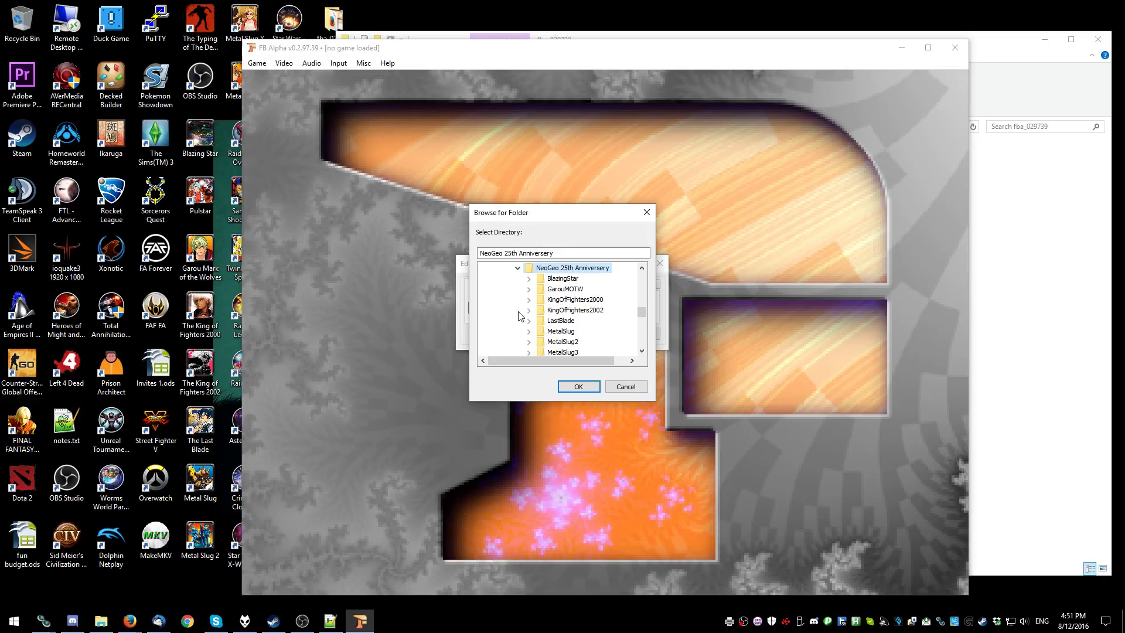
{"action": "left_click", "coordinate": [584, 310]}
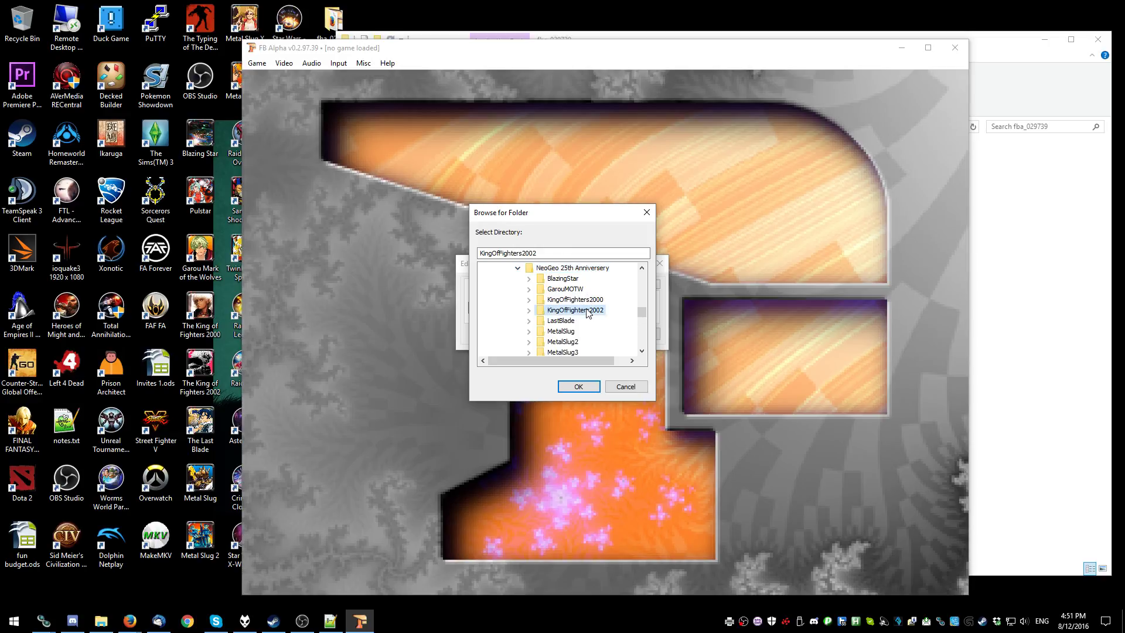
{"action": "left_click", "coordinate": [566, 268]}
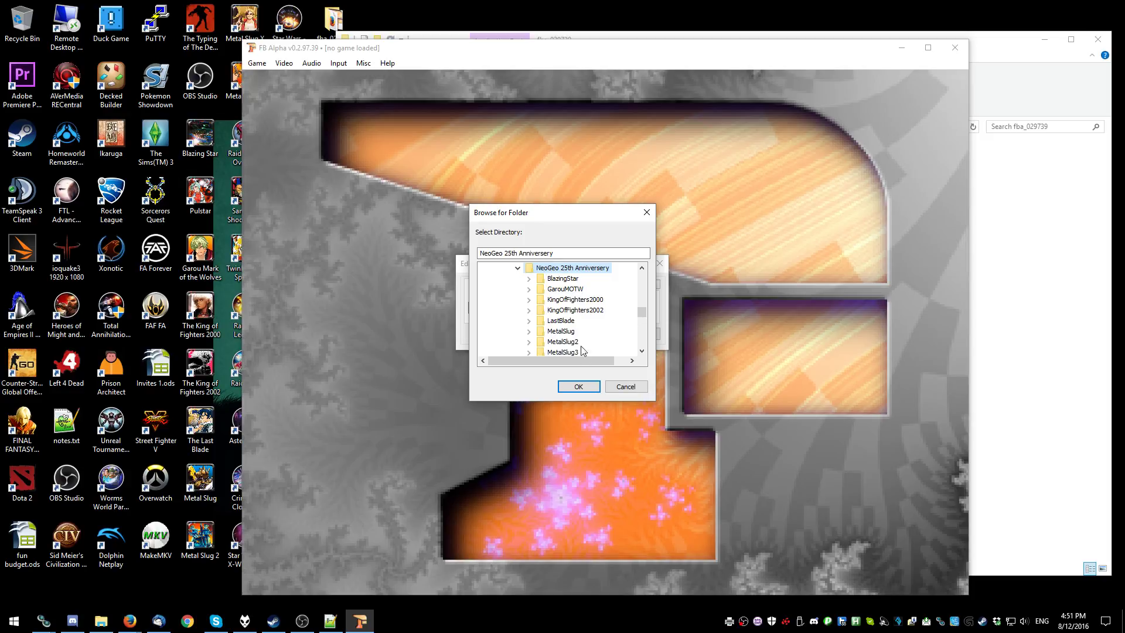
{"action": "left_click", "coordinate": [591, 310]}
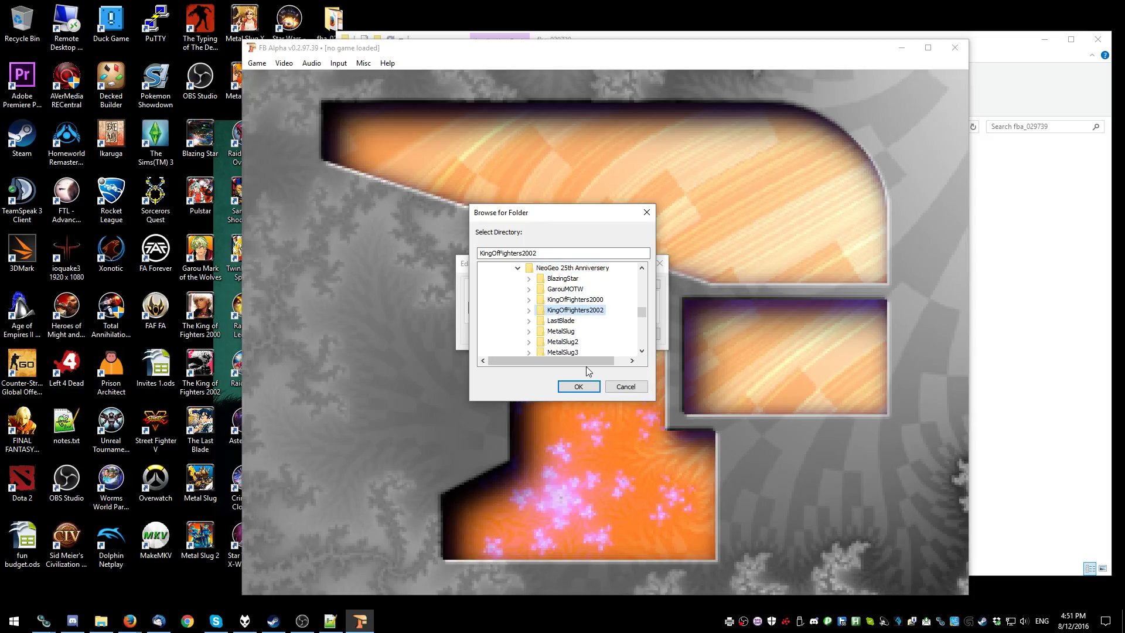
{"action": "left_click", "coordinate": [577, 387]}
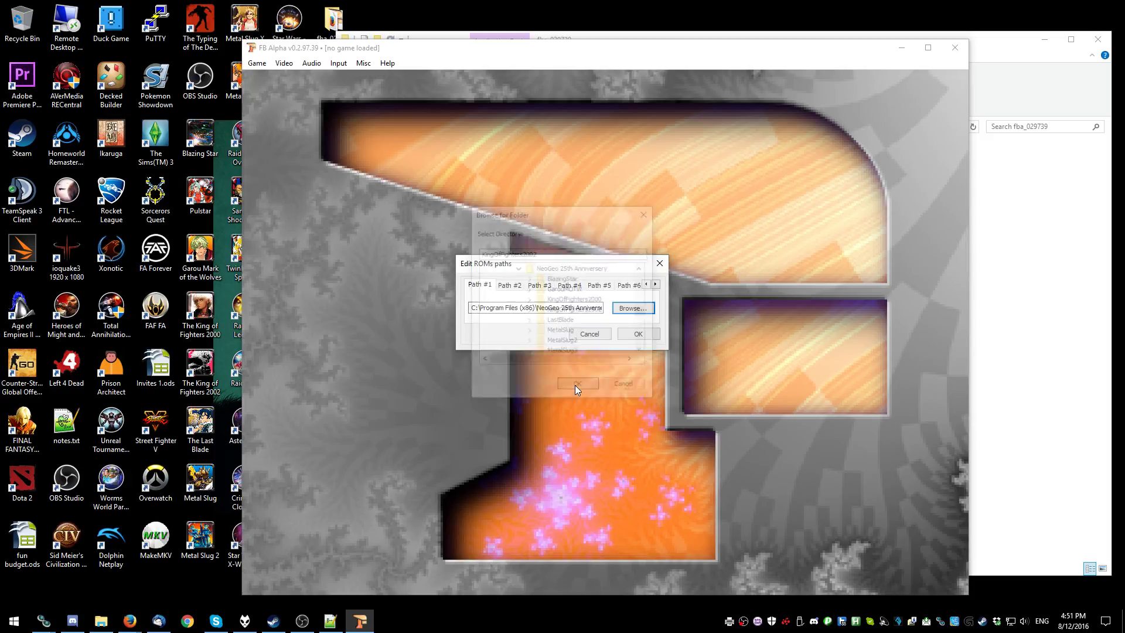
Step: Save the ROM paths, show only available games, and load The King of Fighters 2002 (NGM-2650)
{"action": "left_click", "coordinate": [637, 332]}
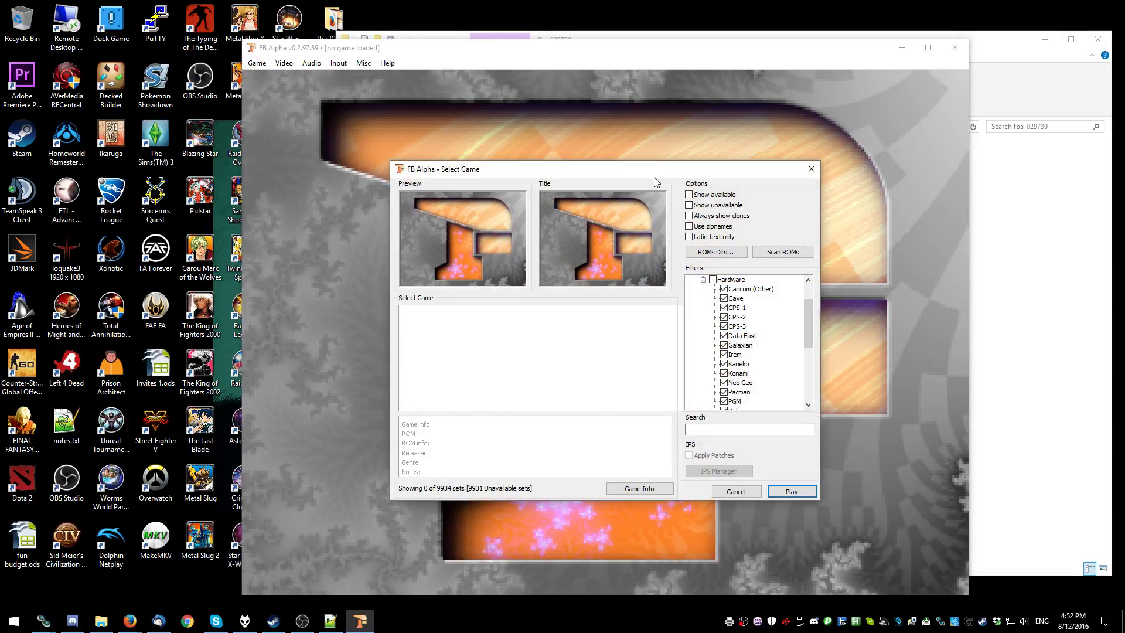
{"action": "left_click_drag", "start_coordinate": [650, 177], "coordinate": [545, 159]}
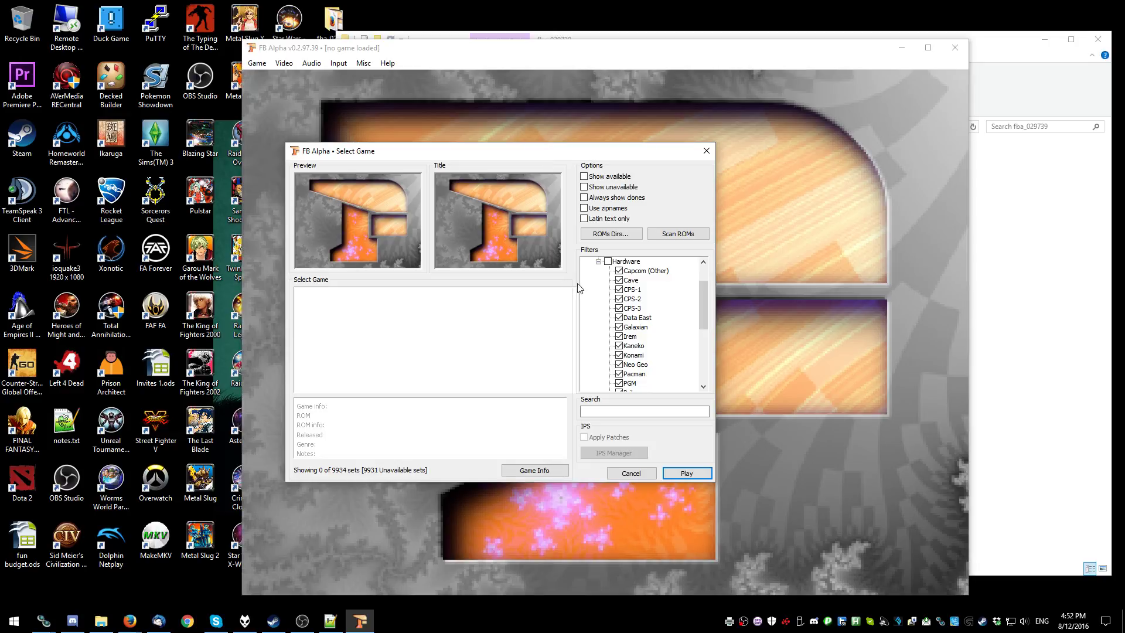
{"action": "left_click", "coordinate": [584, 177]}
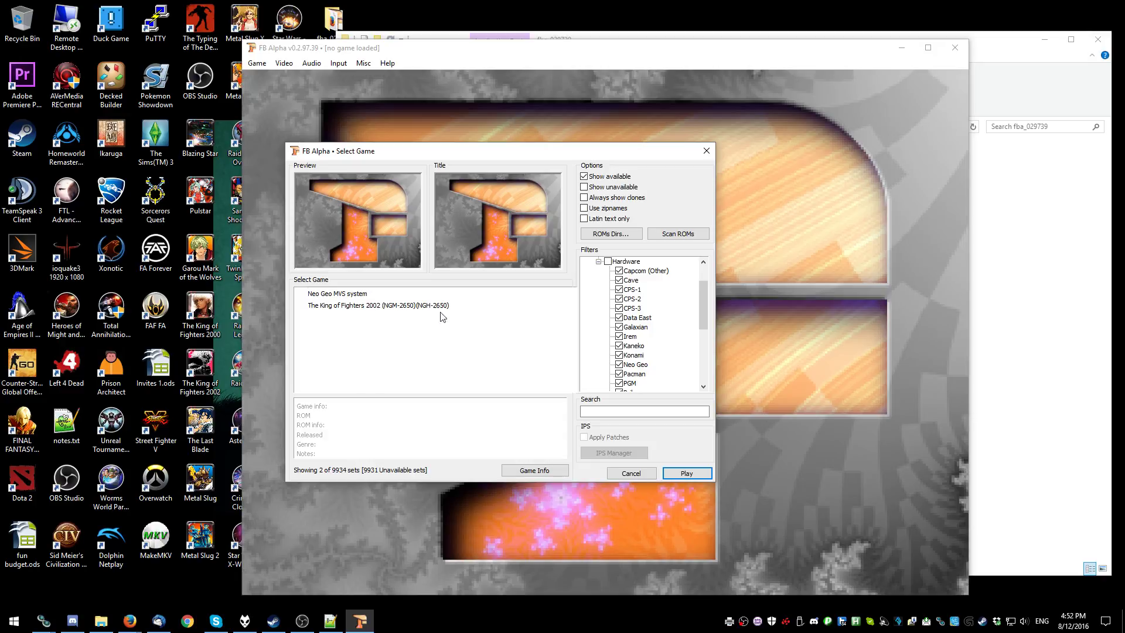
{"action": "left_click", "coordinate": [413, 306]}
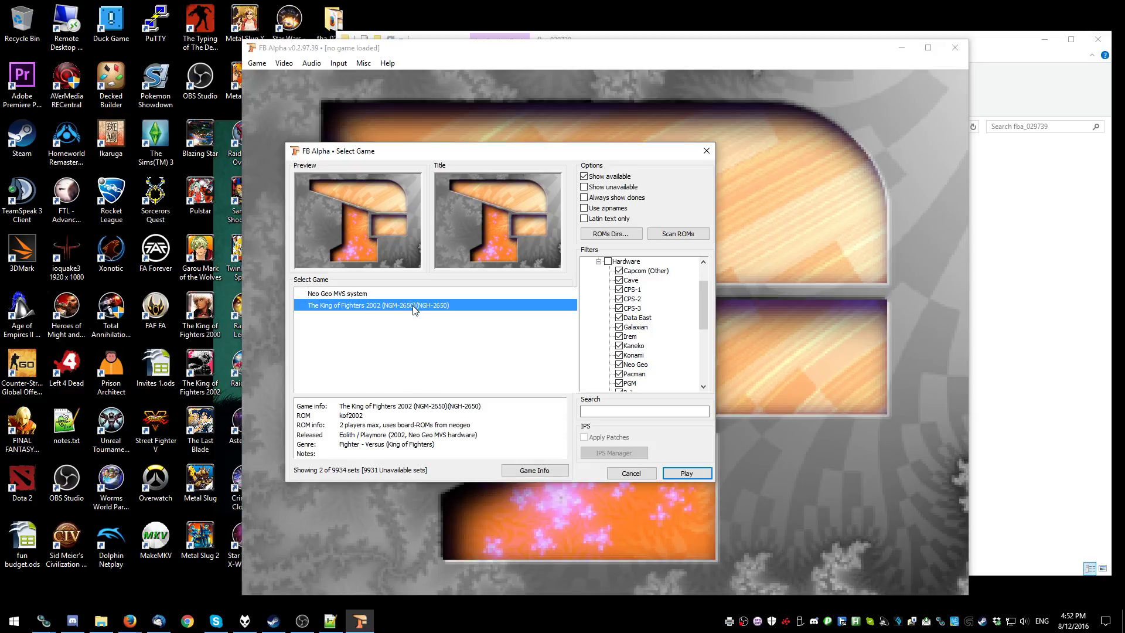
{"action": "double_click", "coordinate": [413, 306]}
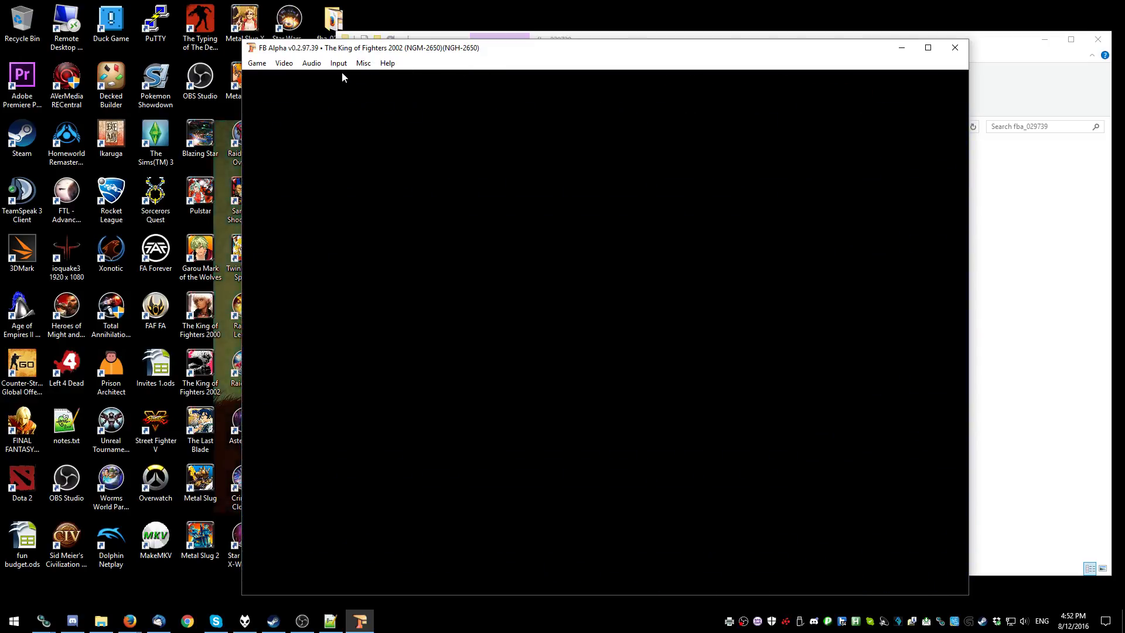
Step: Look through the Input and Video menus while the game boots, closing them without changes
{"action": "left_click", "coordinate": [339, 63]}
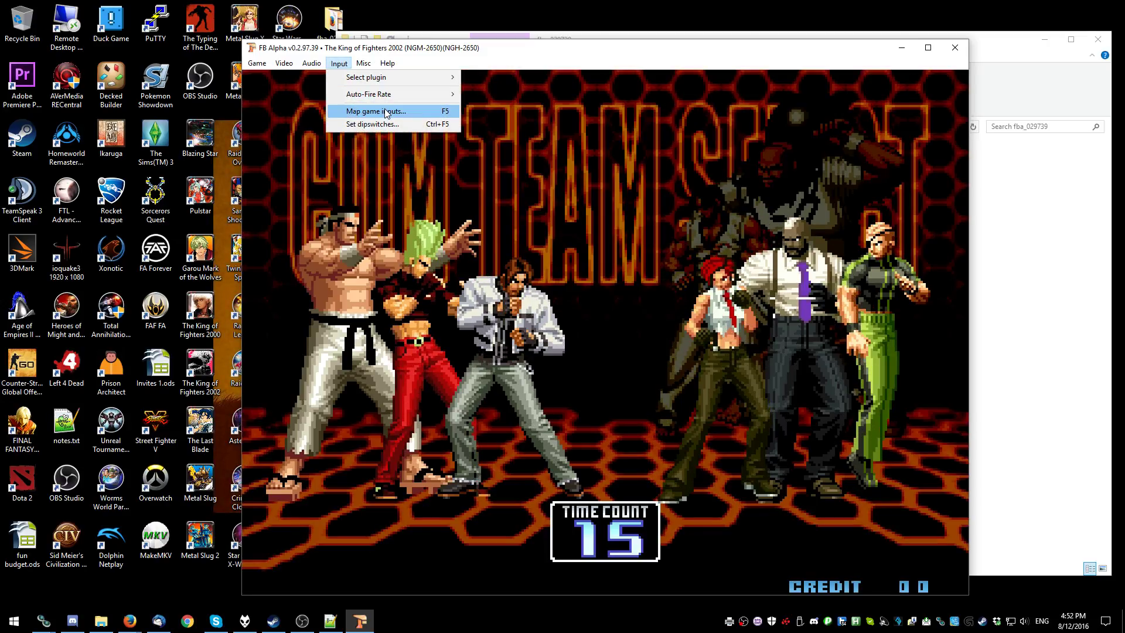
{"action": "mouse_move", "coordinate": [281, 68]}
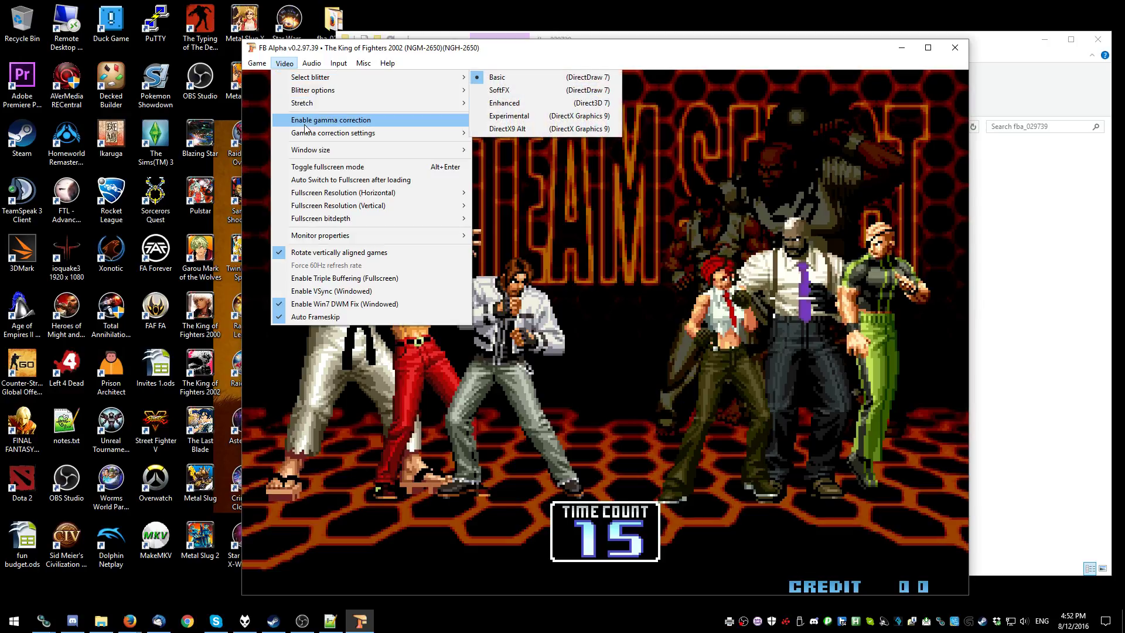
{"action": "left_click", "coordinate": [491, 75]}
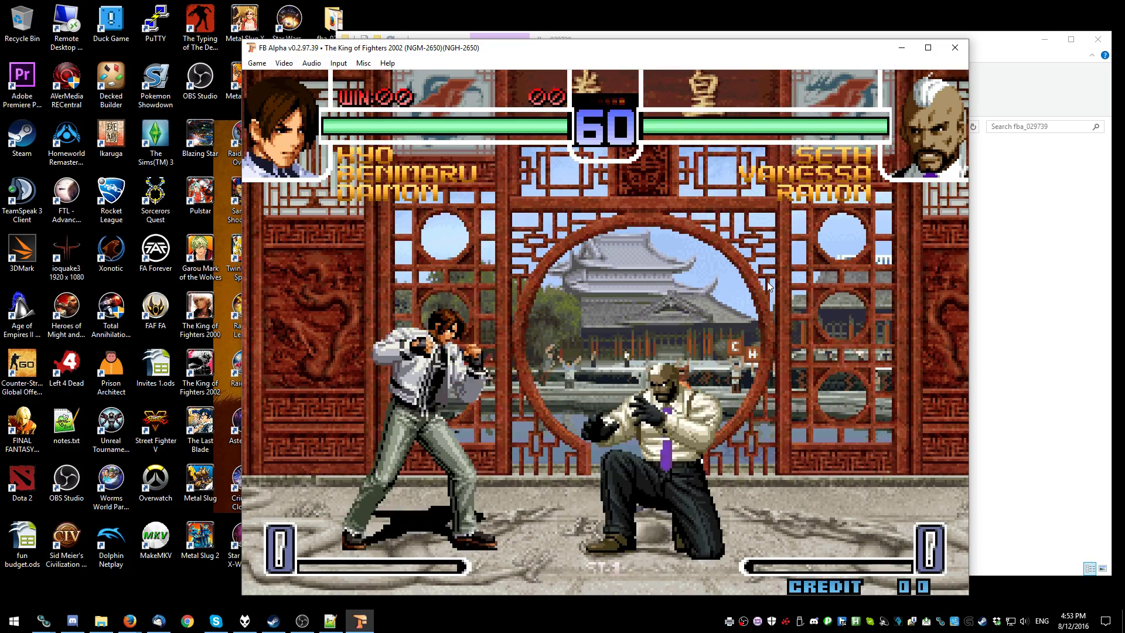
Step: Fight Seth as Kyo with the Left, Right, Down and V keys, including a fiery special attack
{"action": "key", "text": "Left"}
{"action": "key", "text": "v"}
{"action": "key", "text": "Right"}
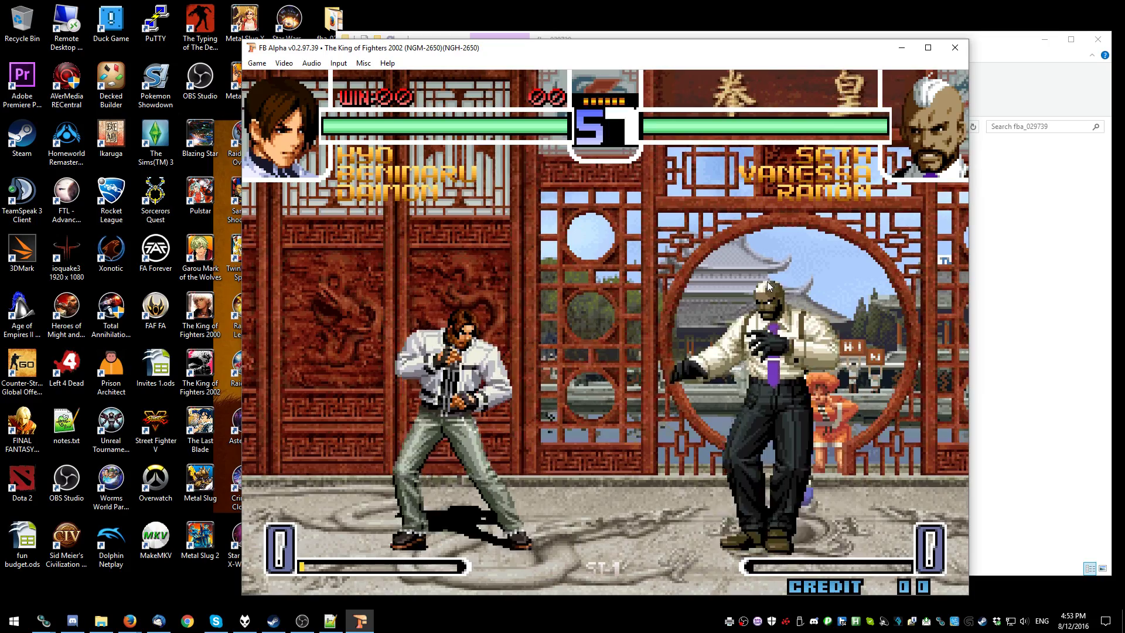
{"action": "key", "text": "Down"}
{"action": "key", "text": "Right"}
{"action": "key", "text": "v"}
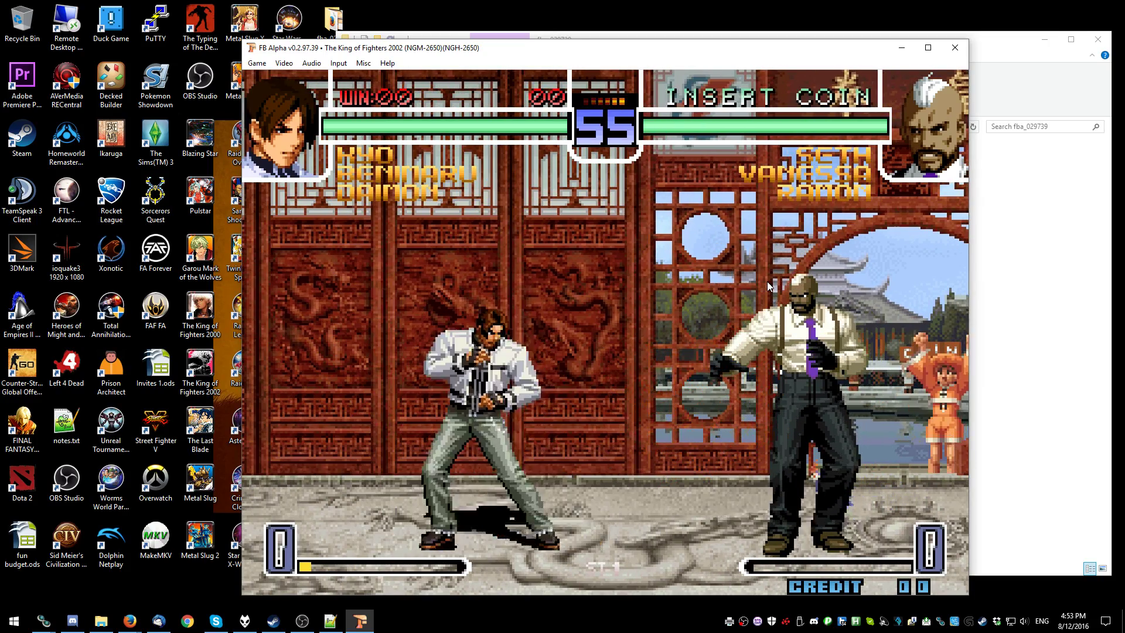
{"action": "key", "text": "Right"}
{"action": "key", "text": "v"}
{"action": "key", "text": "Left"}
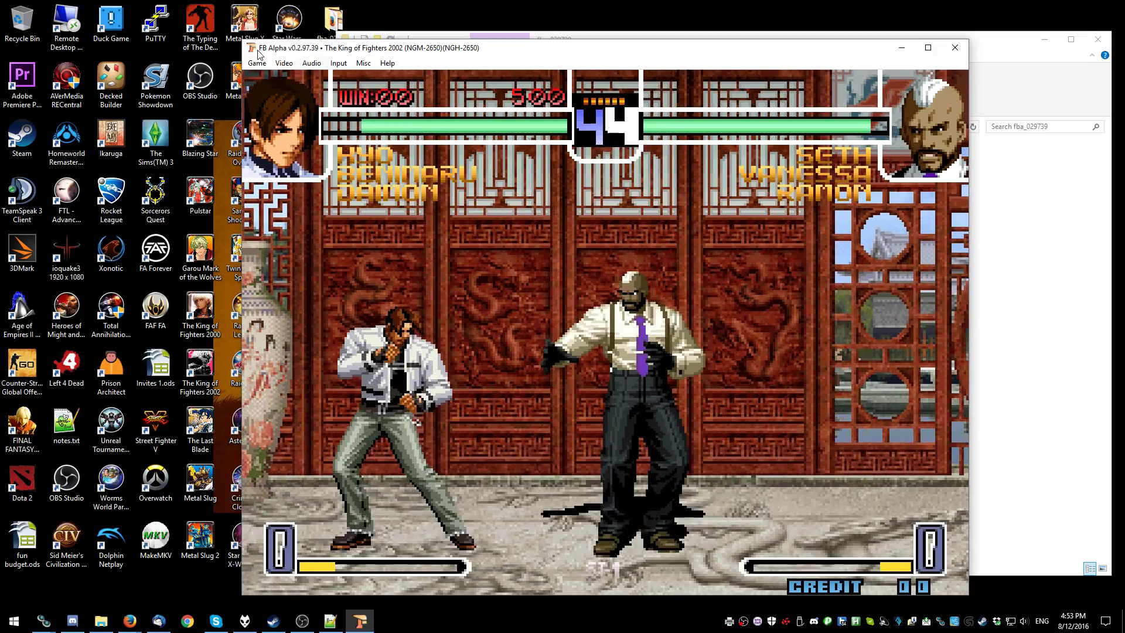
{"action": "double_click", "coordinate": [256, 51]}
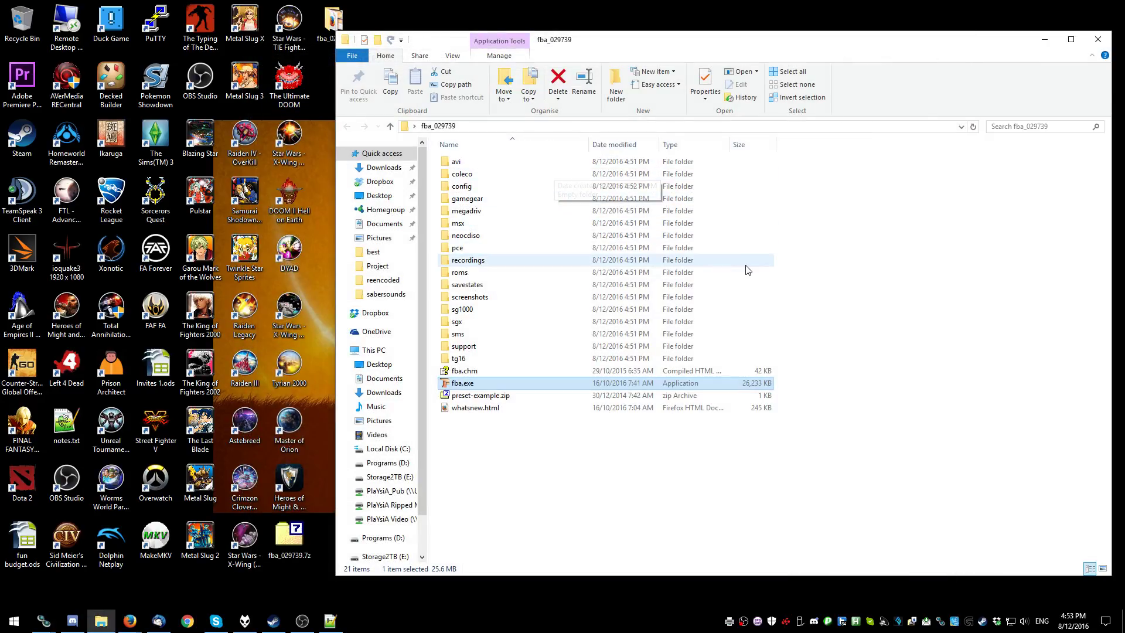